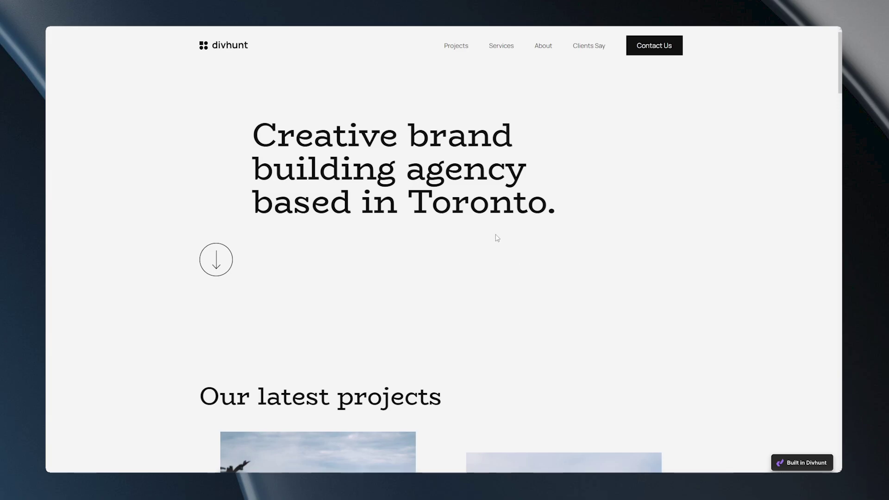
Step: Preview the Projects mega menu dropdown on the live agency site
mouse_move(456, 47)
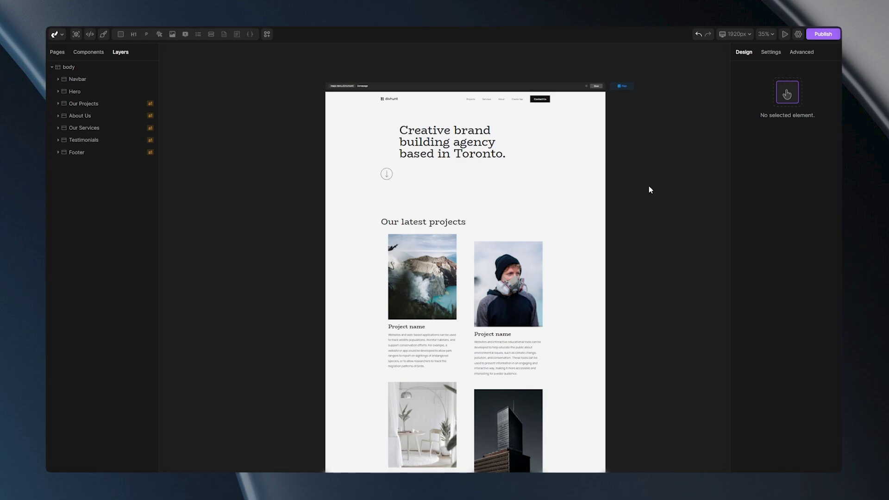
click(797, 35)
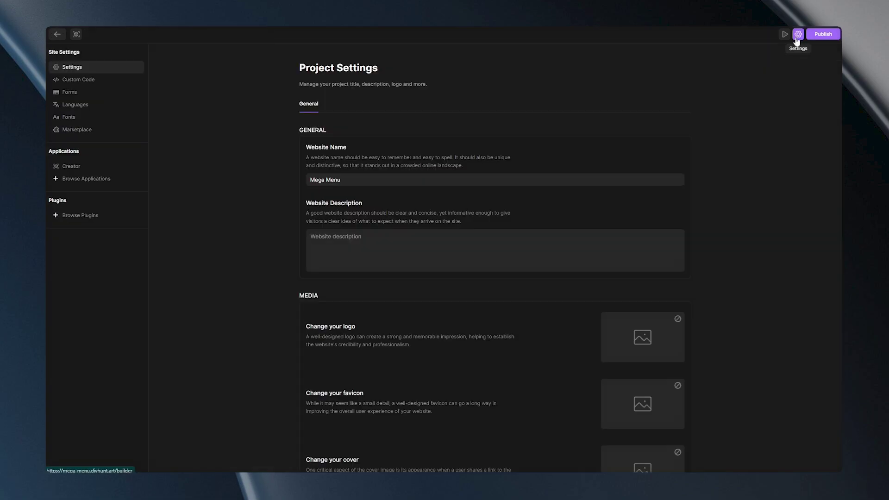
click(82, 216)
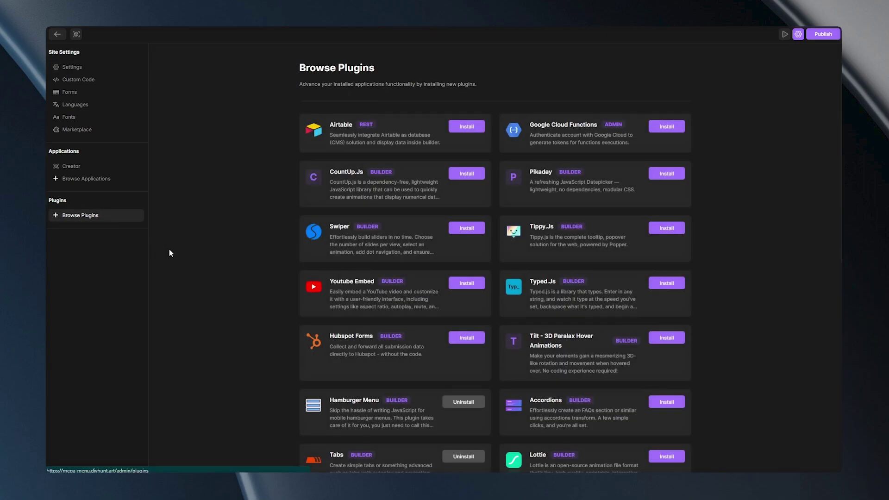
scroll(160, 250, down, 9)
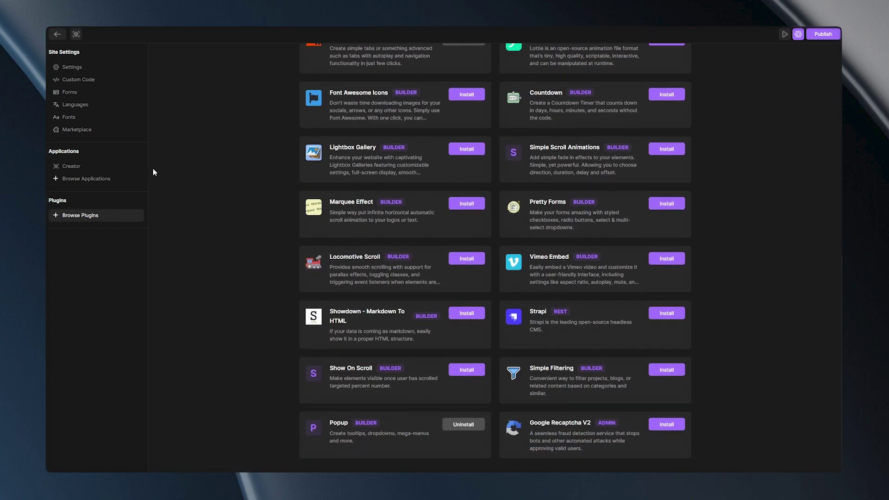
click(57, 34)
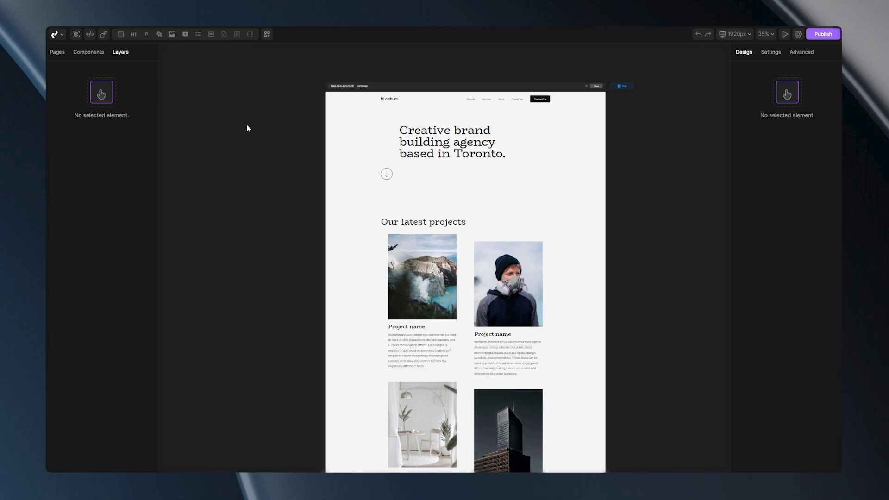
Step: Add an empty component named 'Mega Menu' from the Components list and zoom in
click(88, 53)
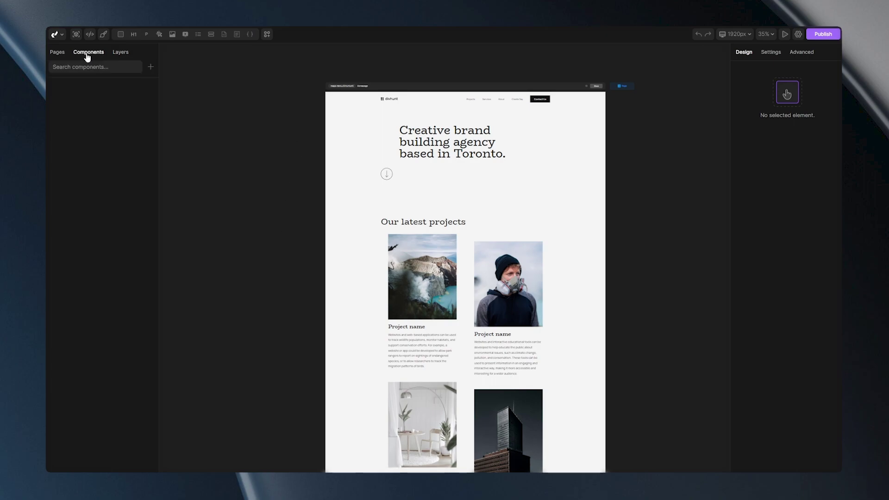
click(150, 67)
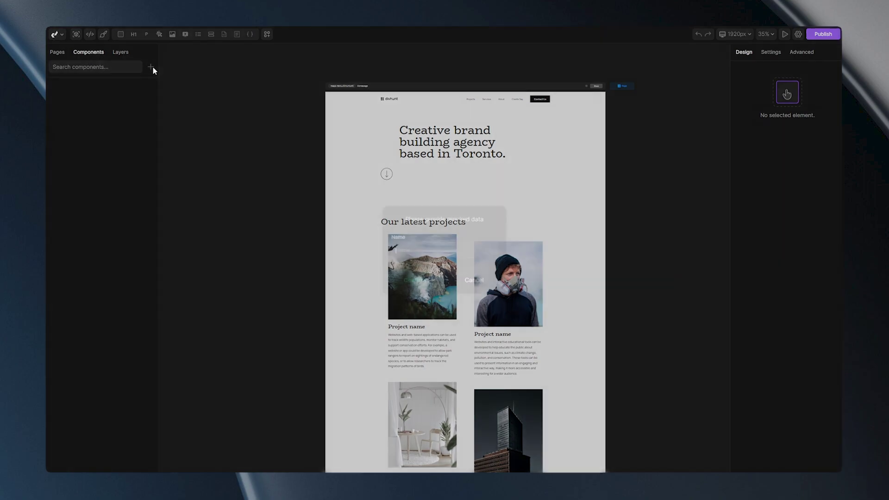
text(Mega Menu)
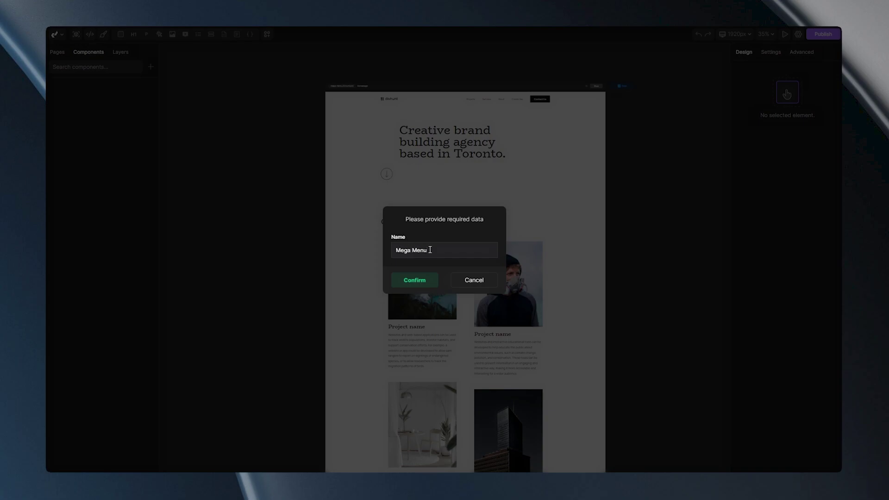
click(421, 280)
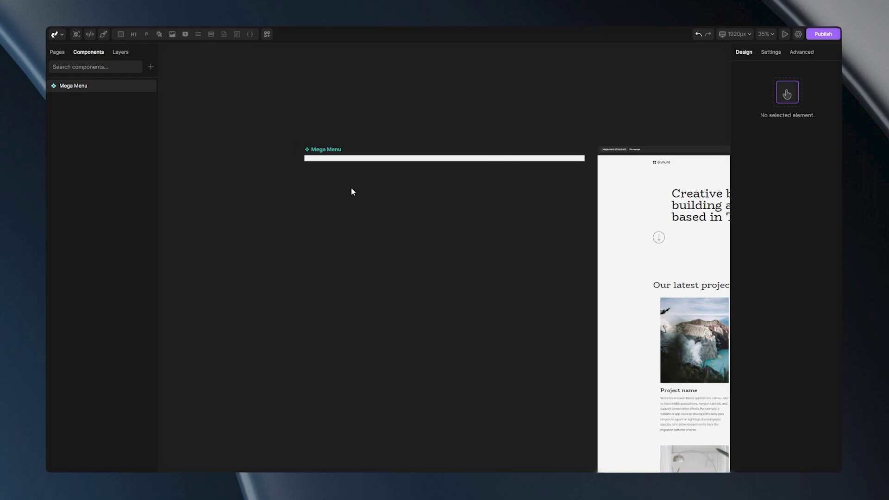
key(ctrl+equal)
Step: Drop a Container into the Mega Menu's Div and add a Div labelled 'Grid' inside it
click(345, 234)
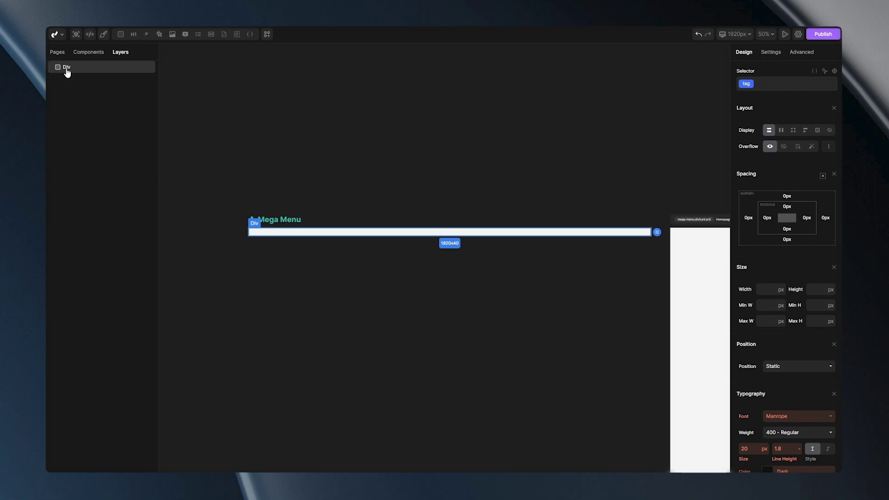
drag(125, 36, 132, 70)
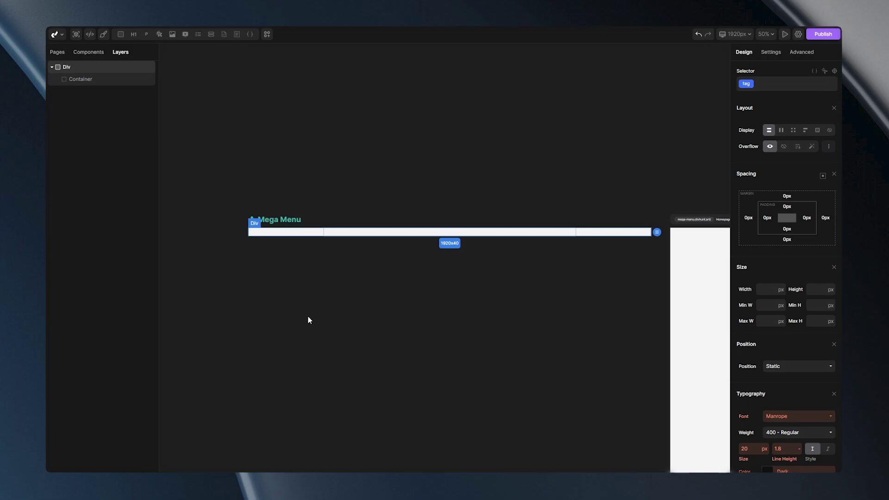
click(84, 80)
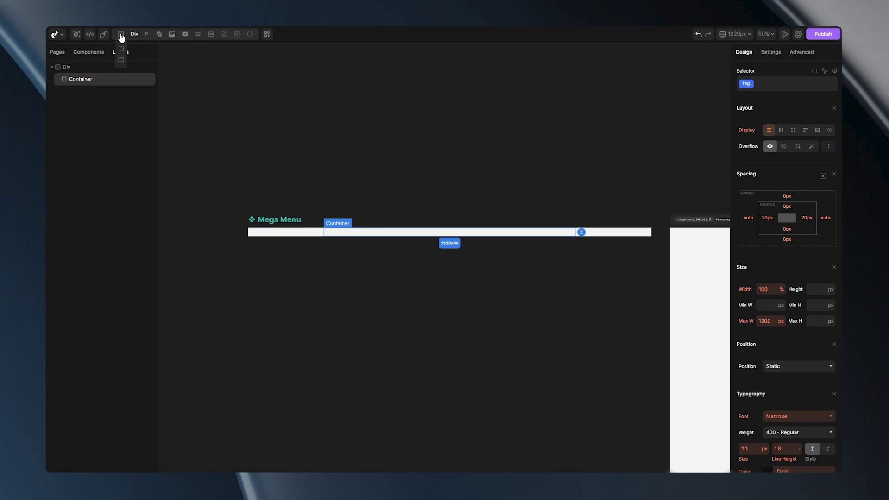
click(121, 37)
click(76, 91)
right_click(77, 91)
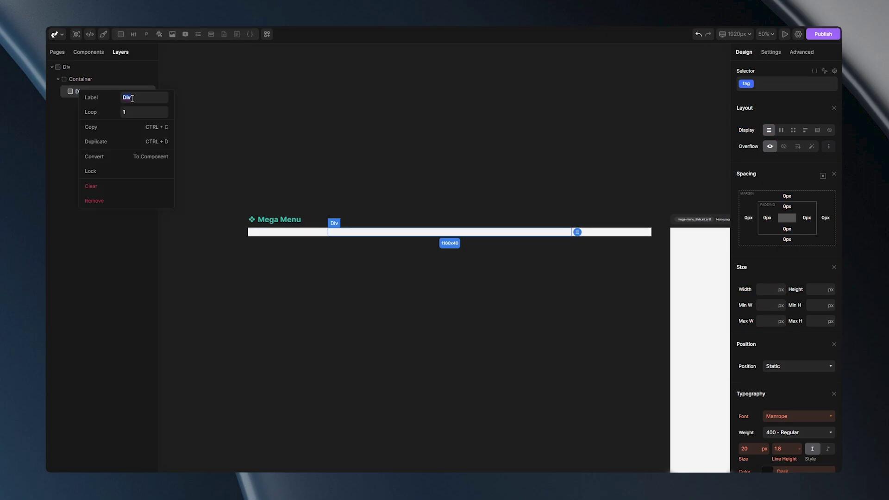
text(Grid)
key(Return)
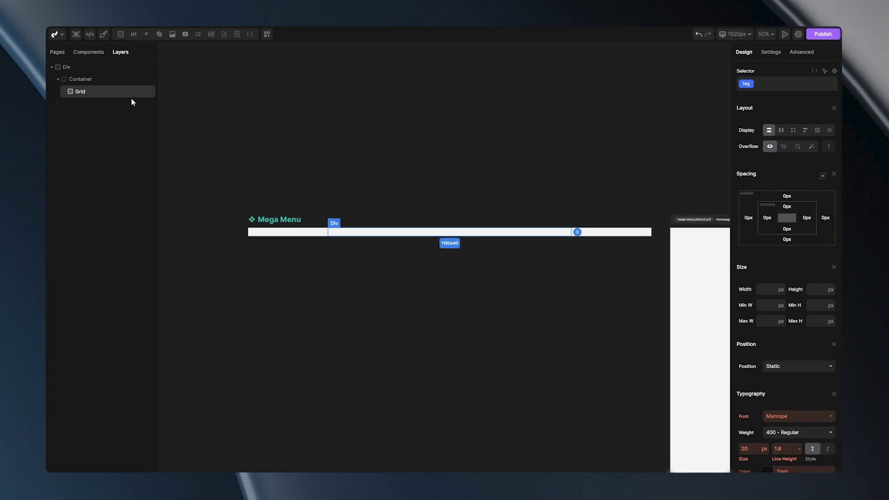
Step: Add a Div inside Grid and label it 'Card'
click(123, 38)
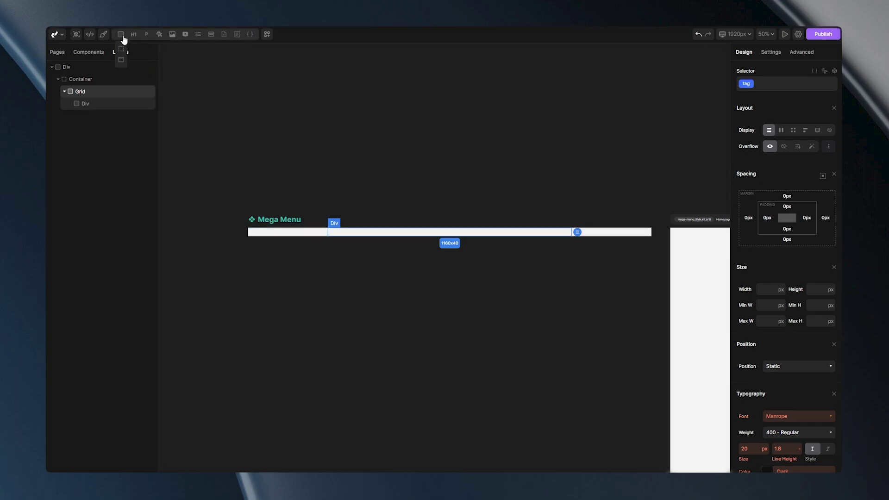
right_click(90, 104)
text(Ca)
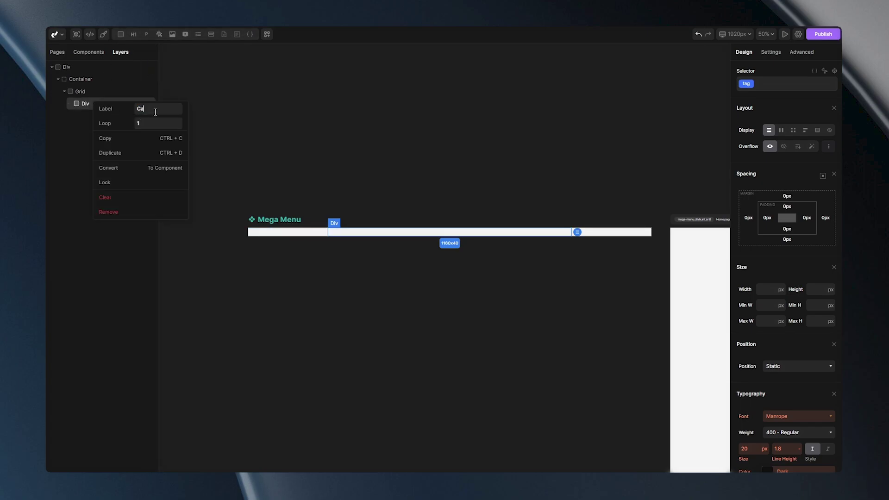
text(rd)
key(Return)
Step: Fill the Card with an image, a Heading 3 and a paragraph
click(96, 108)
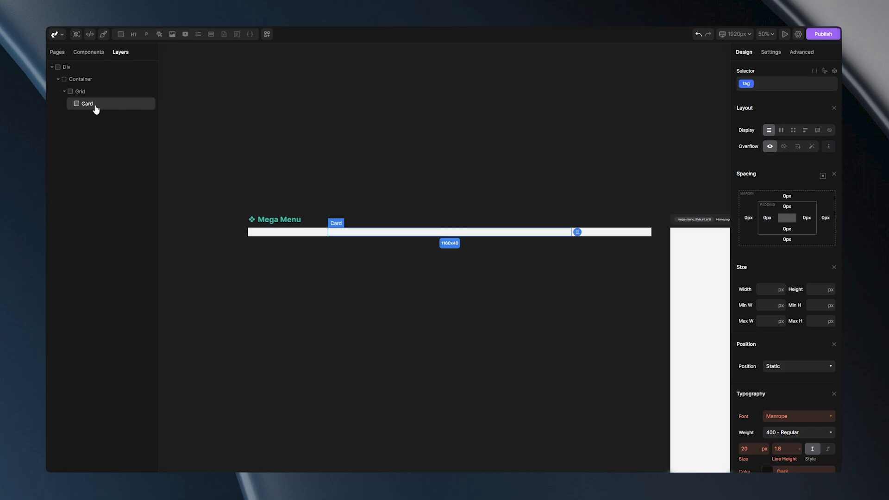
click(172, 34)
mouse_move(134, 36)
click(135, 60)
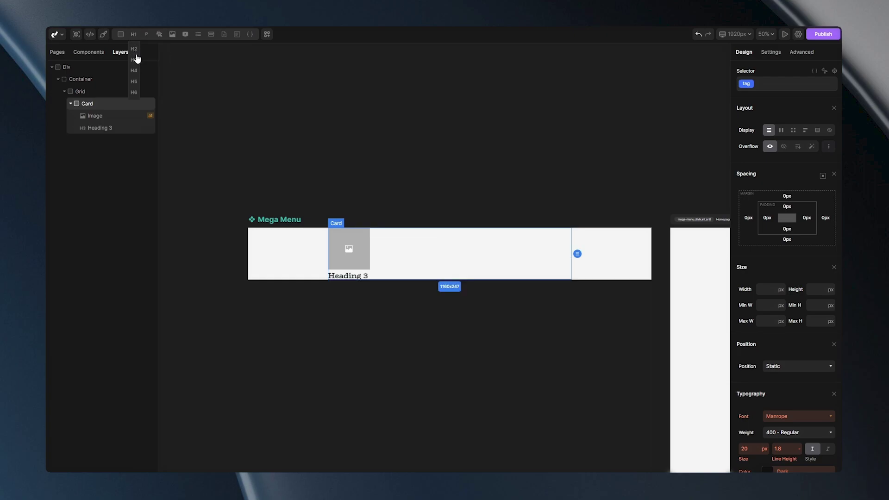
click(146, 36)
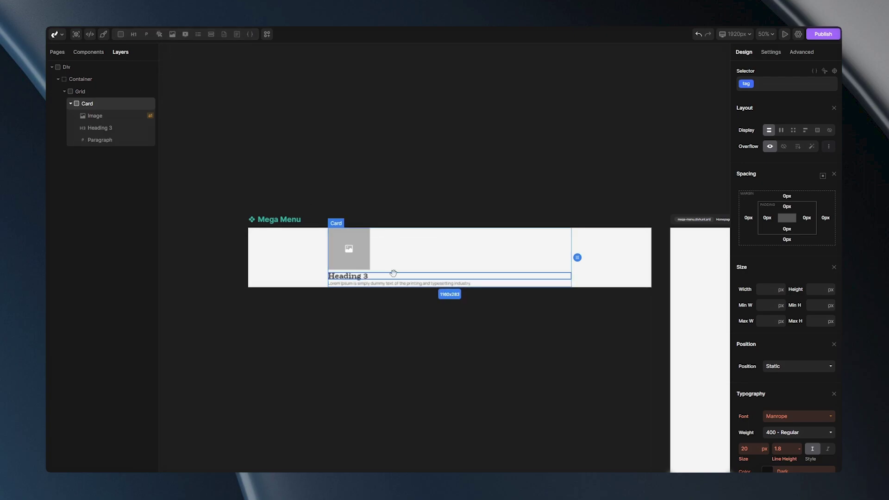
Step: Set the Card's Loop to 4 so it repeats four times
scroll(403, 277, up, 1)
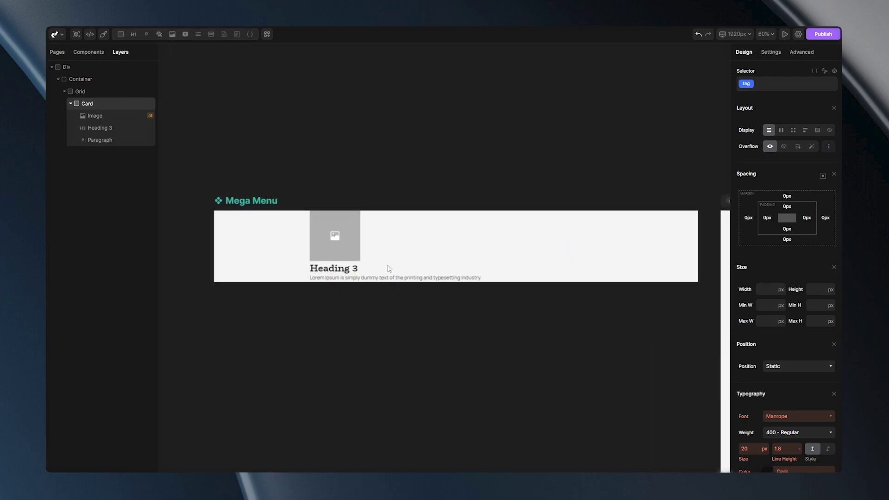
click(70, 103)
right_click(86, 104)
click(148, 125)
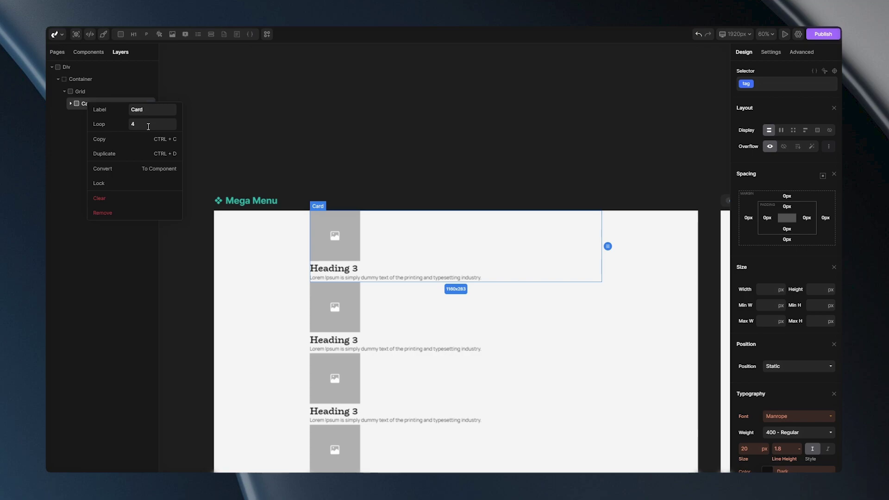
click(86, 92)
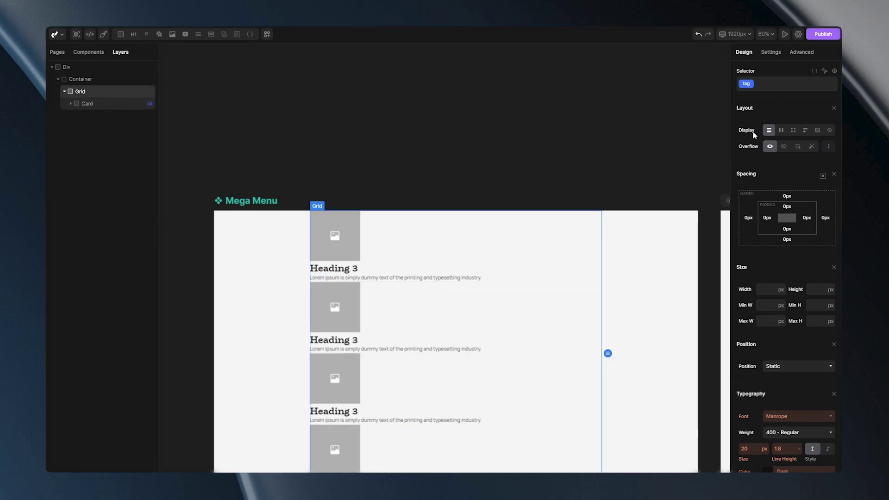
Step: Set Grid to grid display with 4 columns and a 45 px column gap
click(793, 130)
click(793, 144)
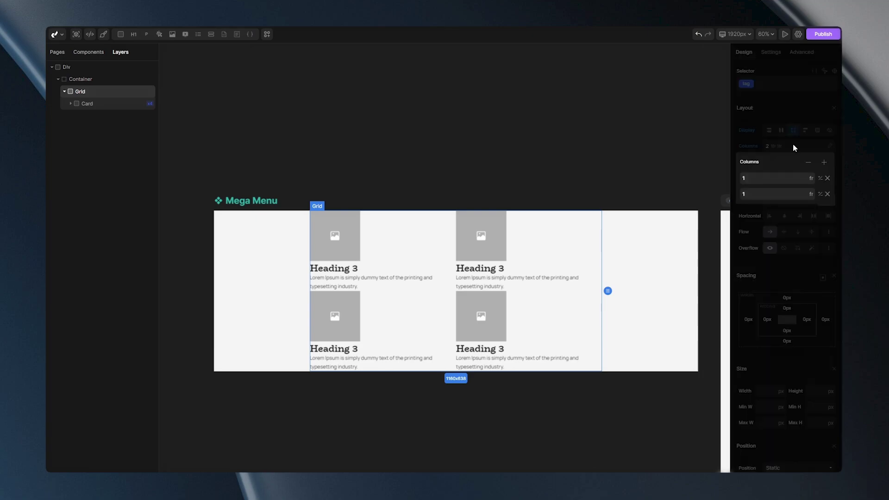
click(825, 163)
click(824, 163)
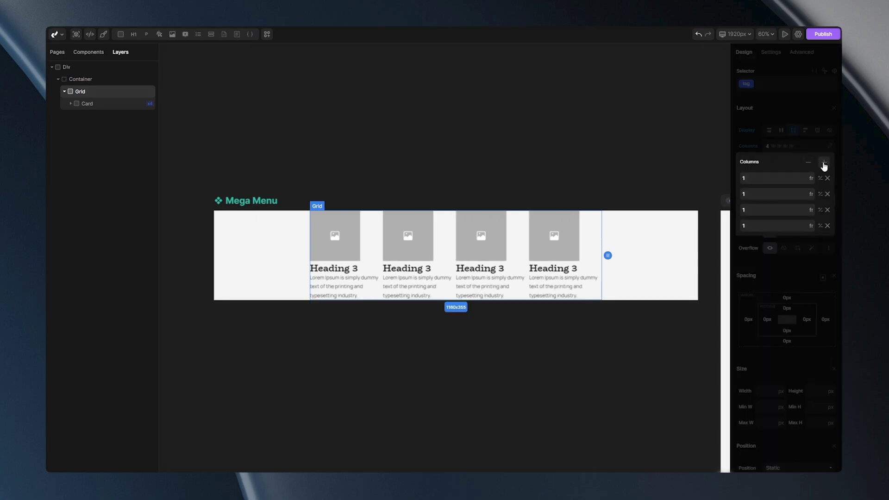
click(803, 146)
click(777, 177)
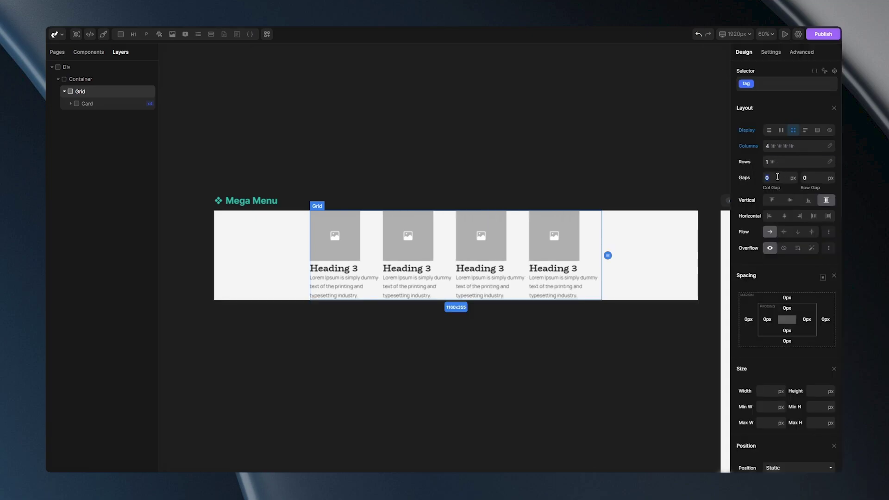
text(45)
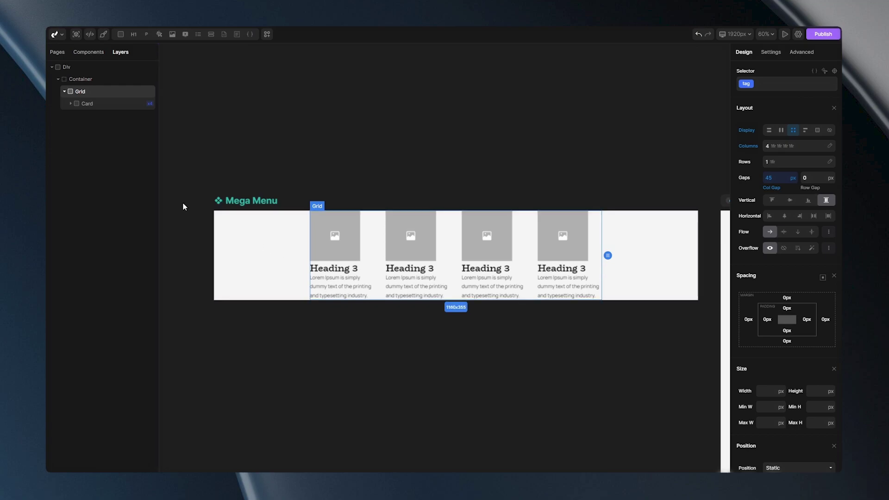
Step: Give the outer Div 50 px top/bottom padding and an rgba(219, 219, 219, 1) background
click(73, 73)
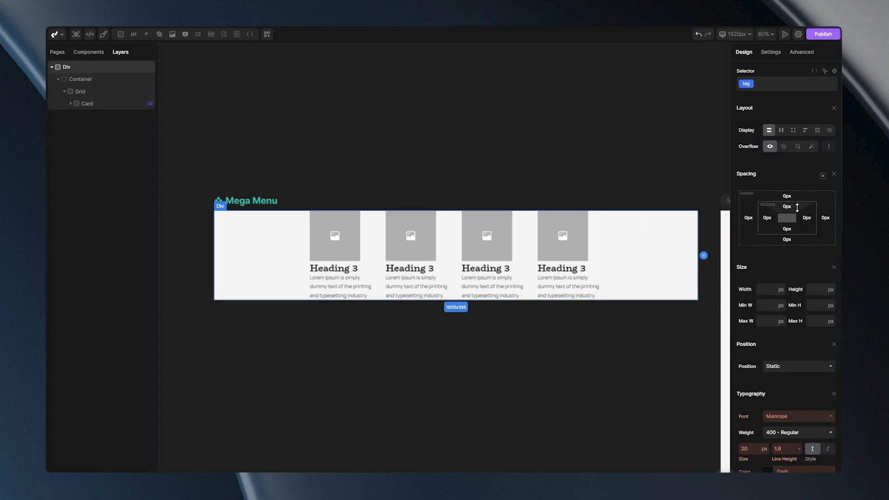
drag(798, 206, 799, 227)
scroll(793, 256, down, 4)
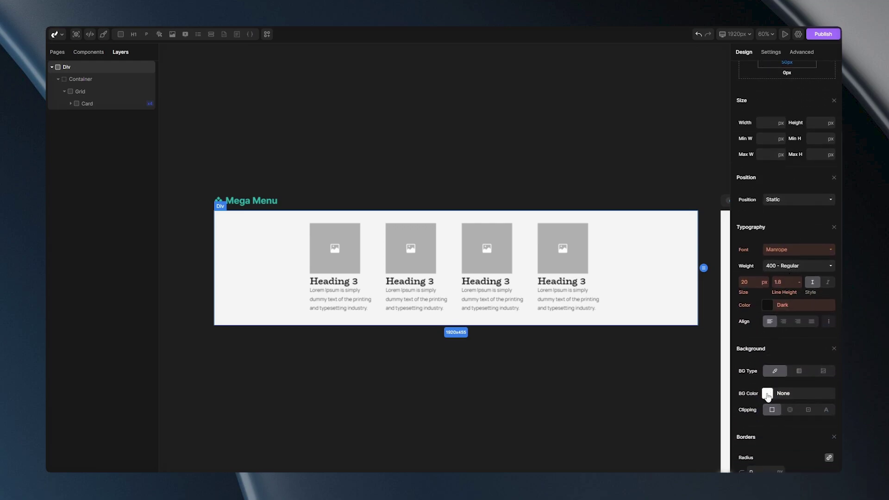
click(767, 393)
mouse_move(729, 274)
mouse_down()
mouse_move(726, 282)
mouse_move(726, 275)
mouse_up()
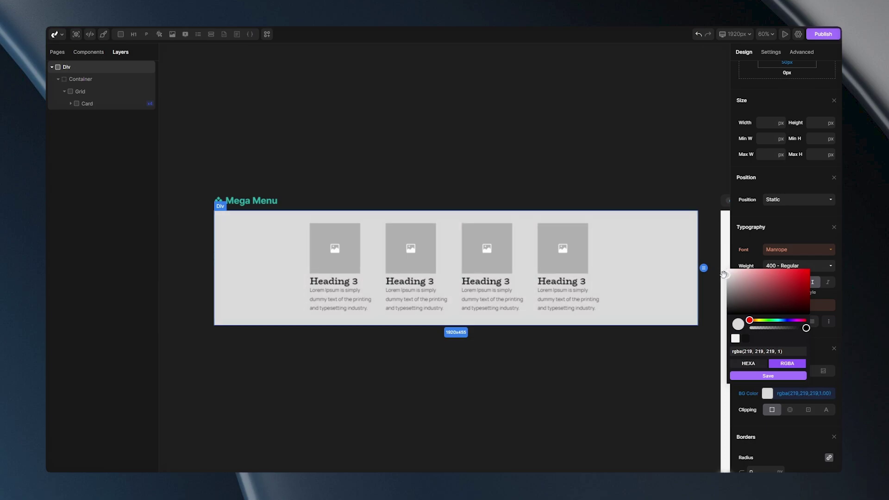
click(759, 377)
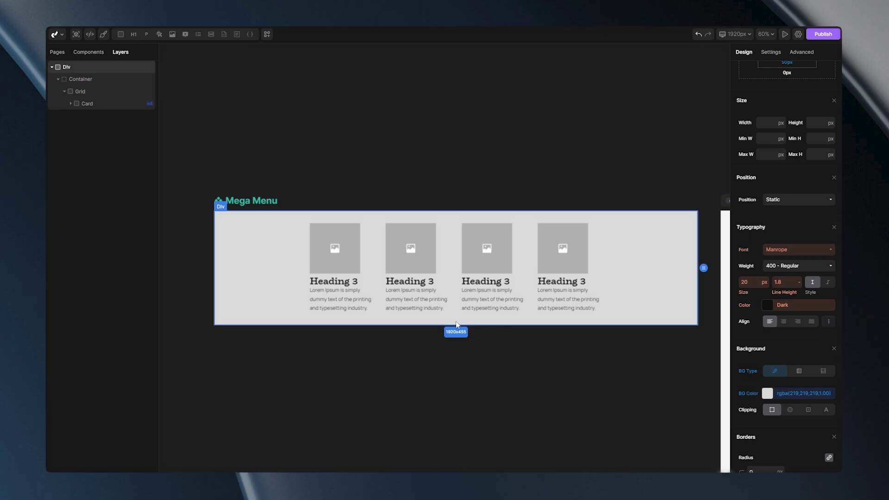
Step: Add a bottom margin under the first card's image in the Design tab's Spacing
click(343, 251)
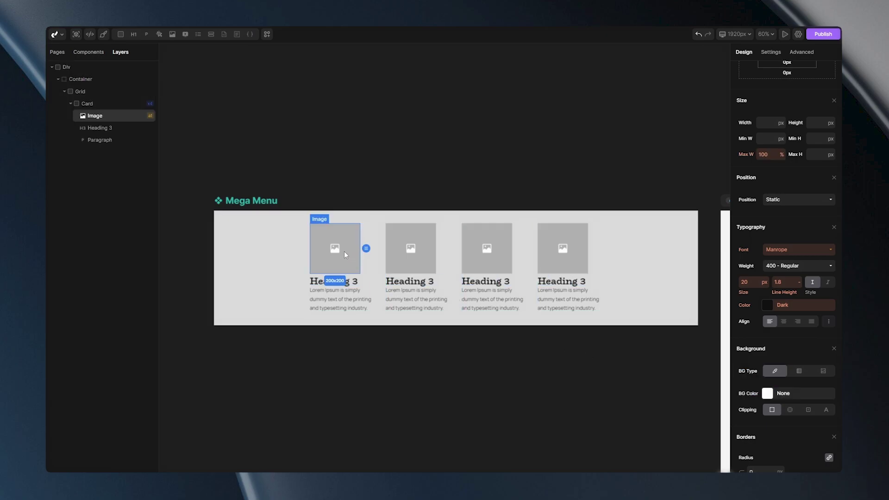
click(290, 246)
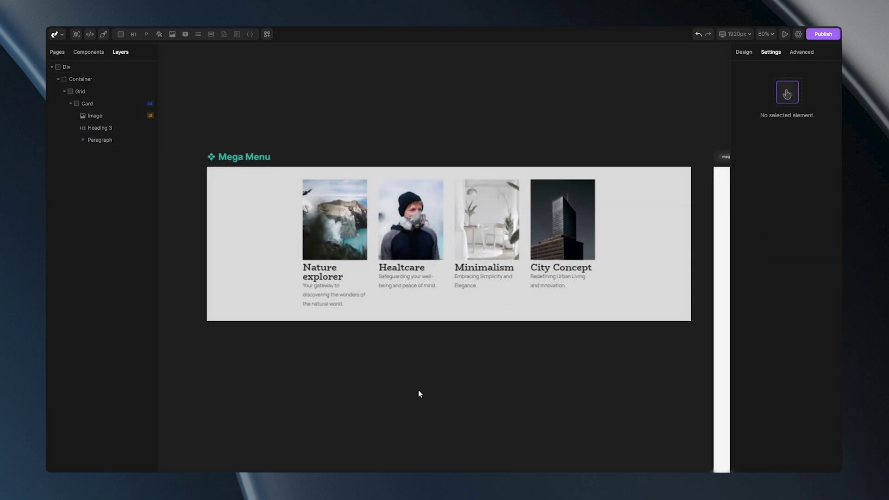
click(340, 247)
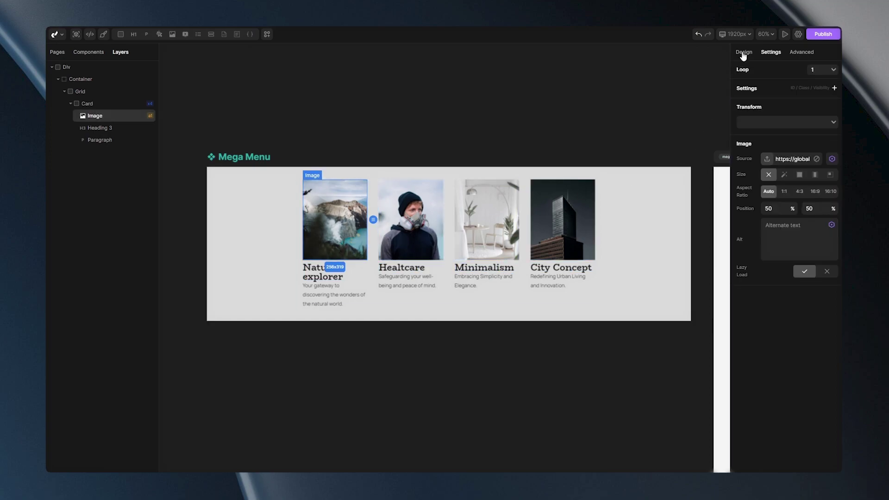
click(743, 52)
scroll(792, 157, up, 2)
scroll(797, 164, up, 3)
drag(790, 240, 796, 252)
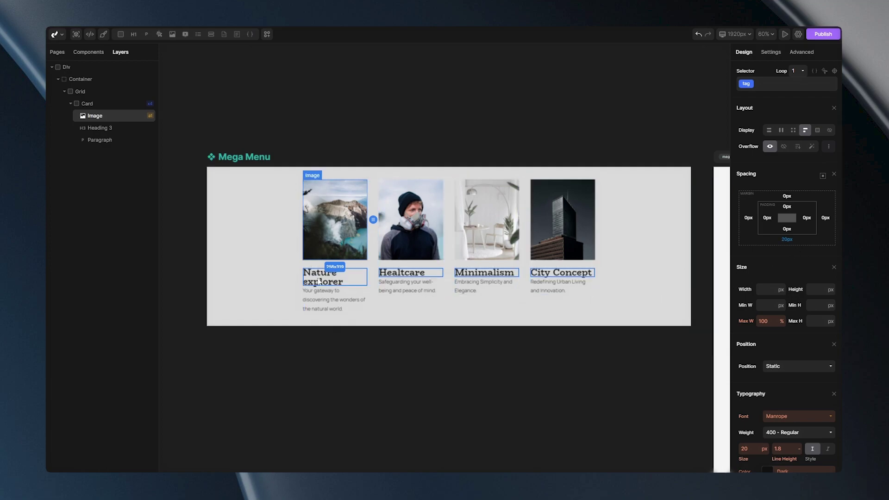
Step: Shrink the card heading to 28 px and the paragraph text to 16 px
click(320, 281)
scroll(782, 283, down, 5)
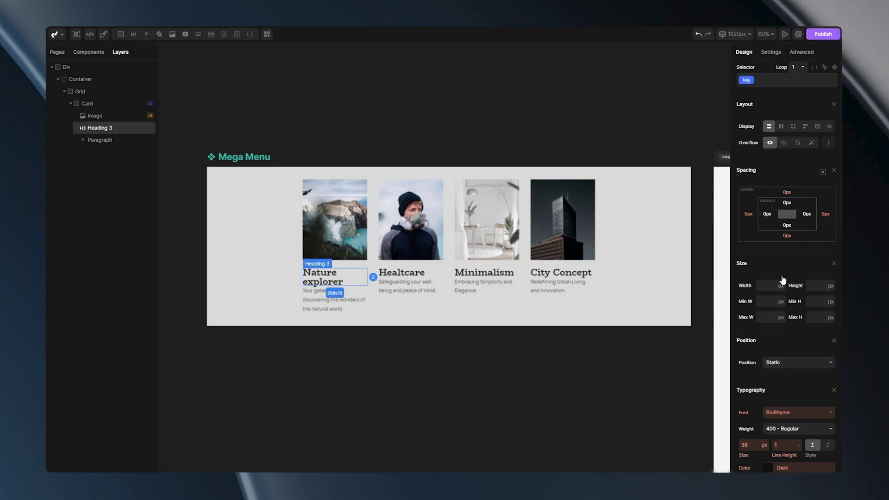
click(752, 239)
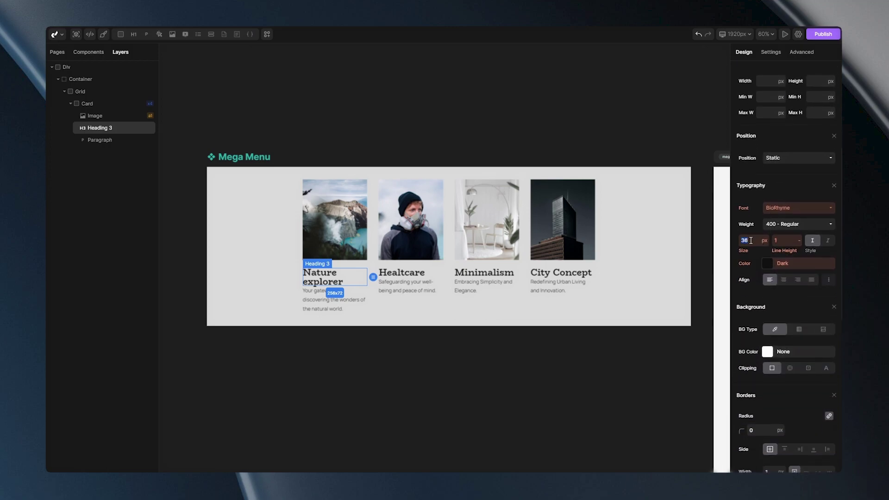
key(Down)
key(Down)
key(Down)
key(Down)
key(Down)
key(Down)
key(Down)
key(Down)
key(Down)
key(Down)
key(Down)
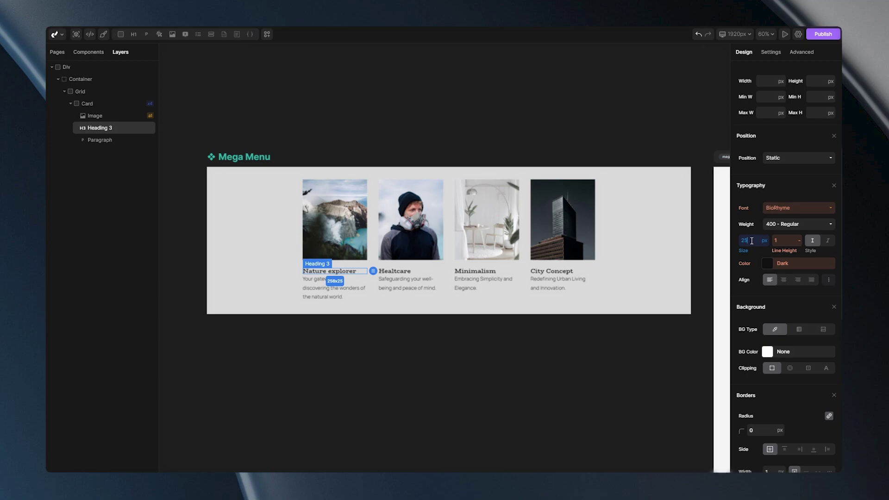
click(319, 292)
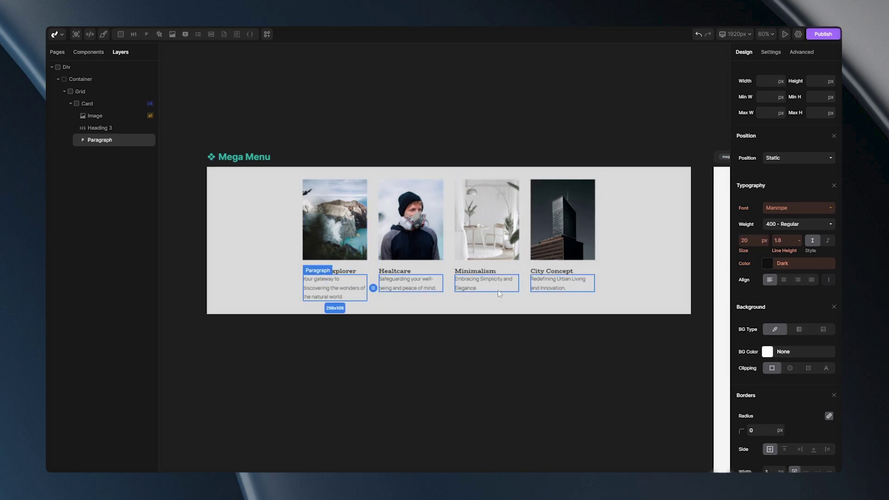
click(752, 240)
key(Down)
key(Down)
key(Down)
key(Down)
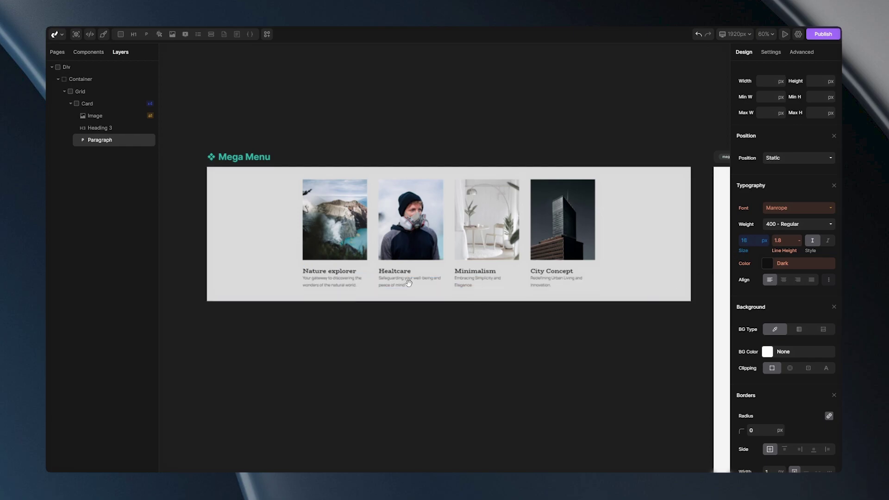
Step: Give the card heading a bottom margin of 10
scroll(336, 280, up, 5)
click(357, 268)
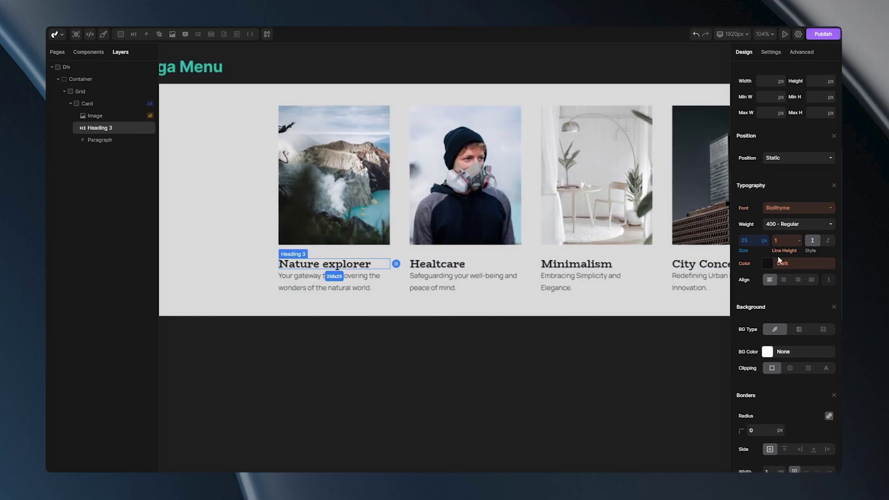
scroll(787, 232, up, 5)
click(789, 242)
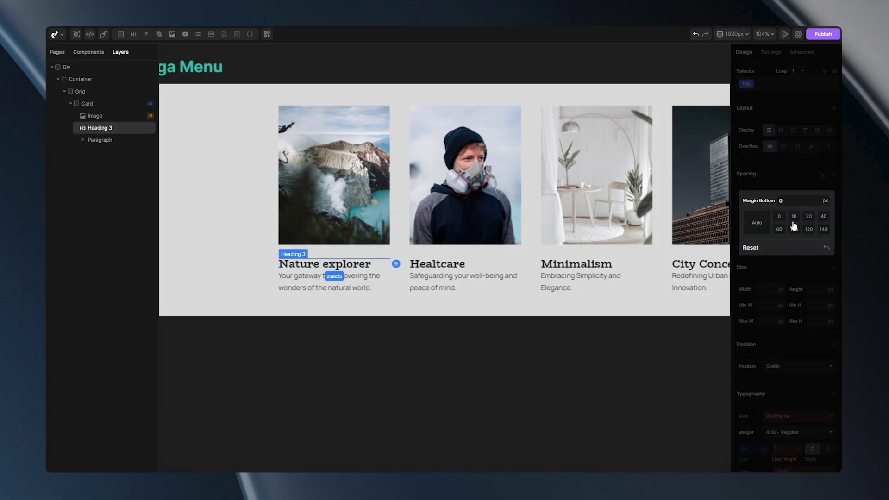
click(794, 217)
Step: Close the Mega Menu component and return to the Homepage
click(616, 311)
scroll(615, 313, down, 4)
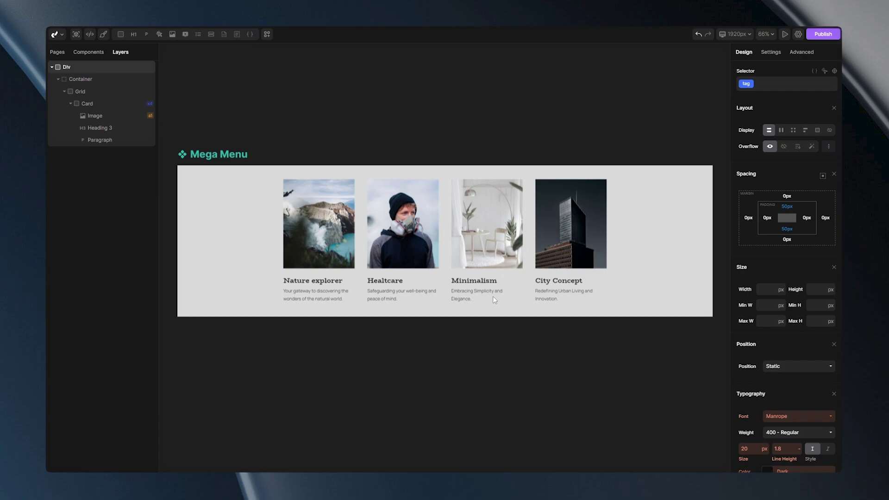
click(502, 334)
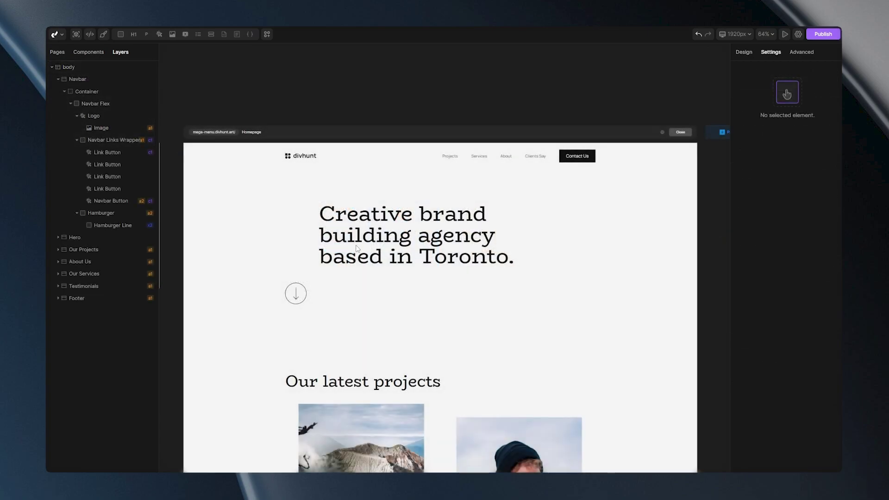
Step: Give the Projects nav link a Popup transform
click(449, 157)
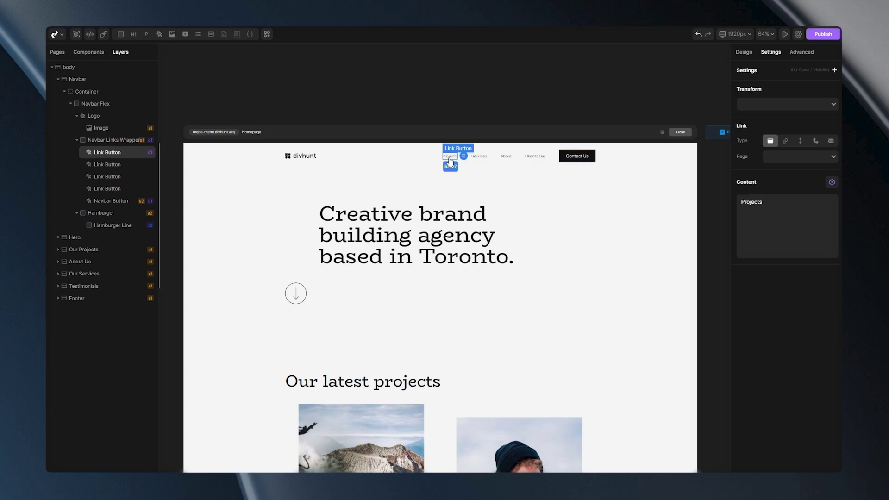
click(748, 107)
click(754, 142)
click(742, 106)
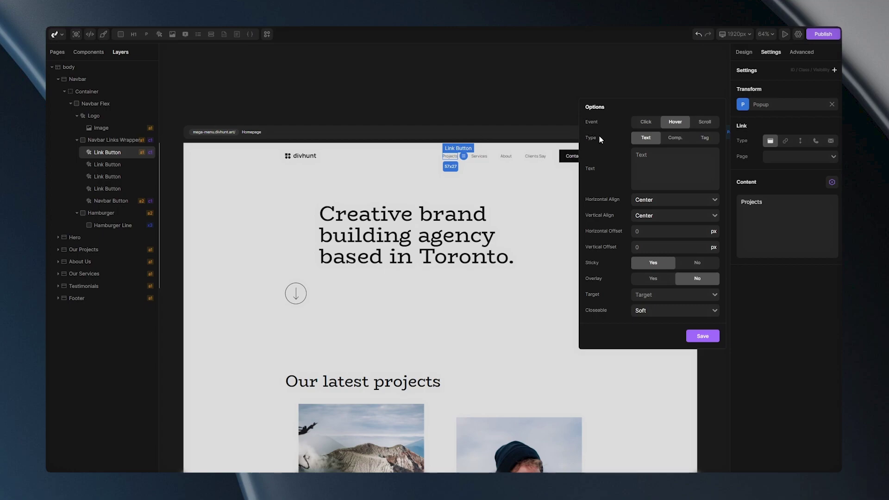
Step: Make the popup show the Mega Menu component, targeting the Navbar section, and save
click(675, 139)
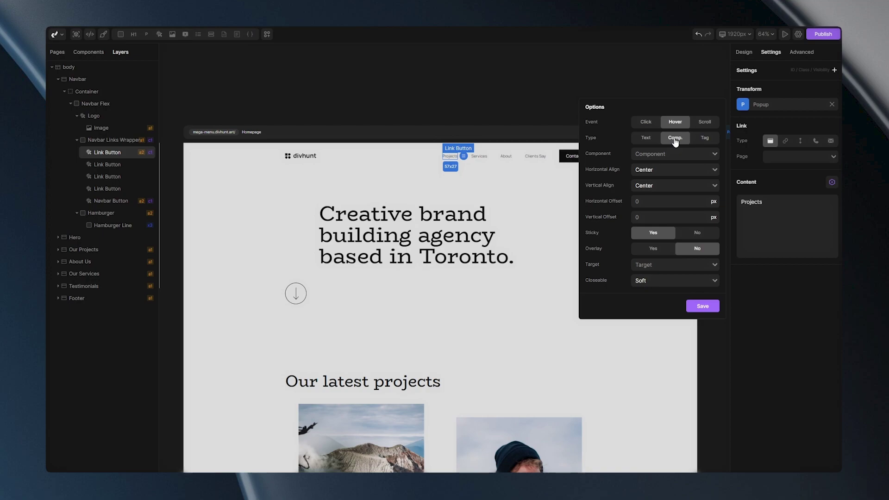
click(675, 154)
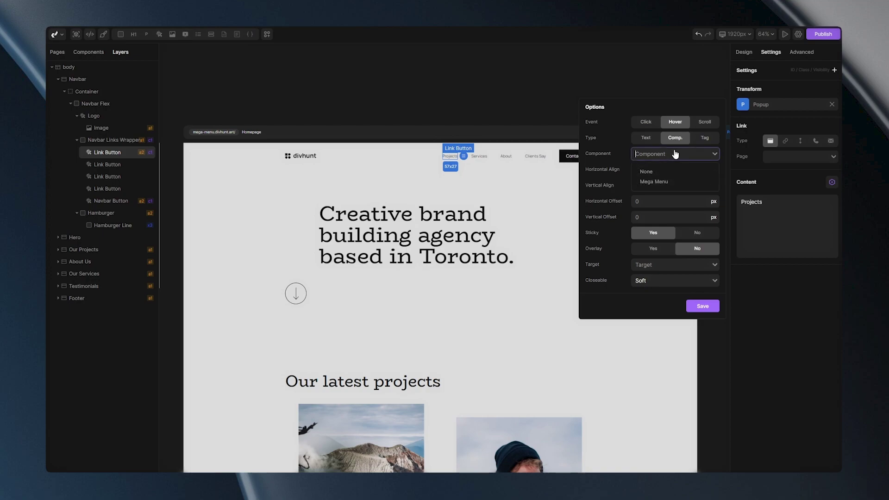
click(668, 183)
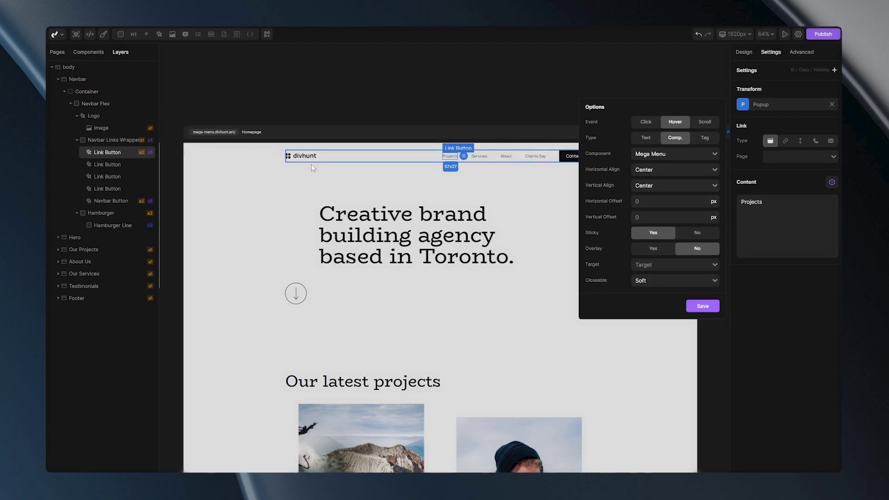
click(645, 268)
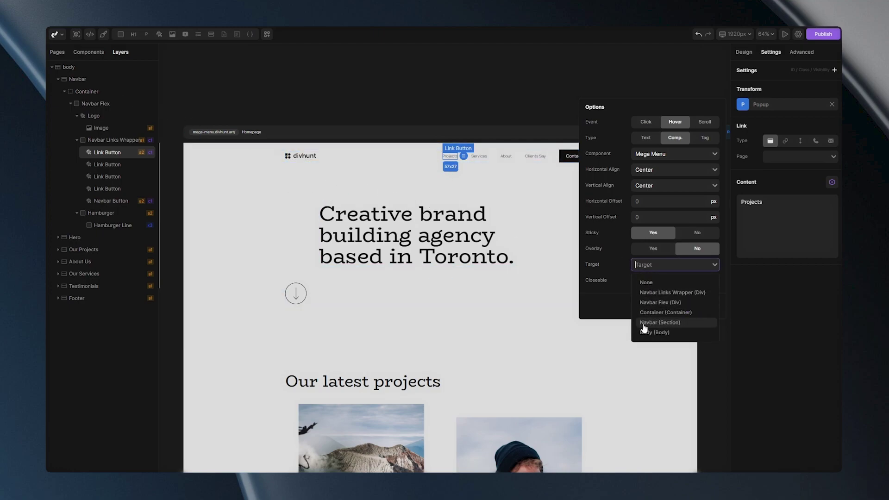
click(681, 326)
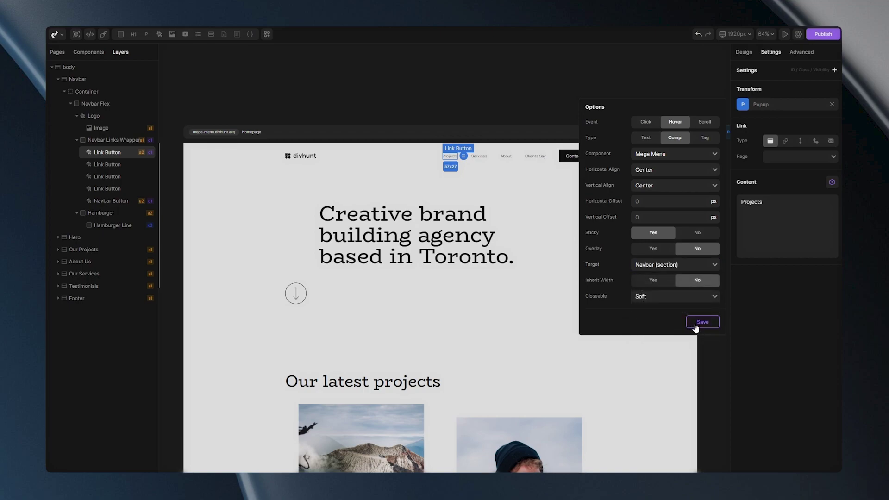
click(695, 323)
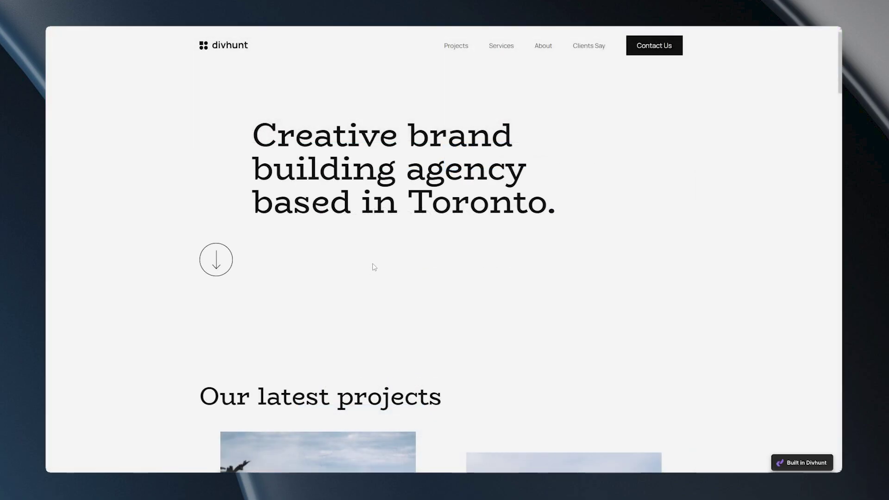
mouse_move(454, 45)
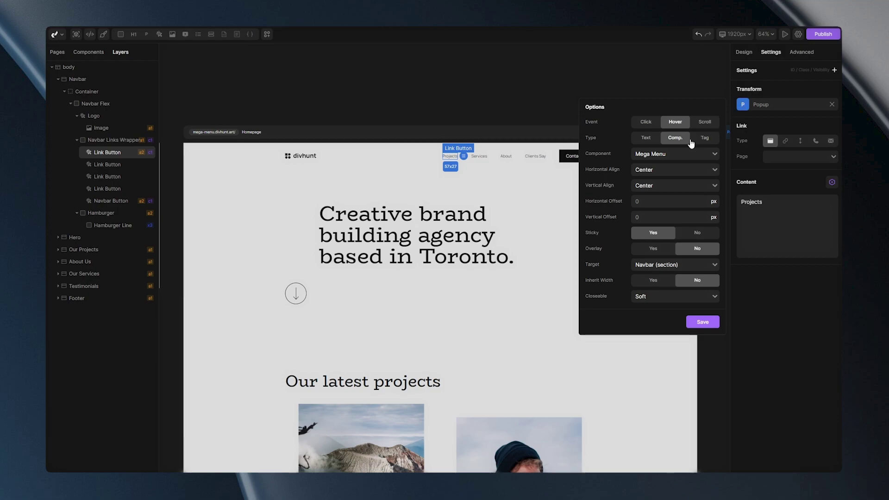
Step: Set the popup's Vertical Align to Bottom Outside and Inherit Width to Yes
click(655, 186)
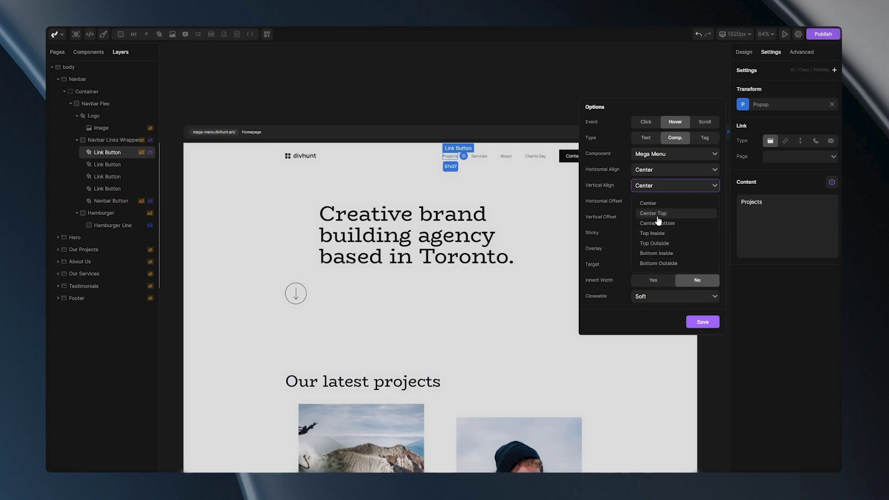
click(659, 263)
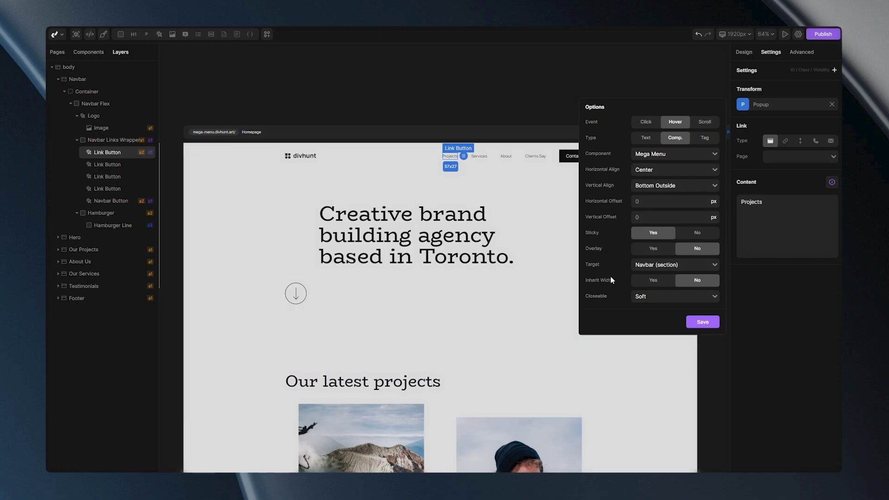
click(645, 284)
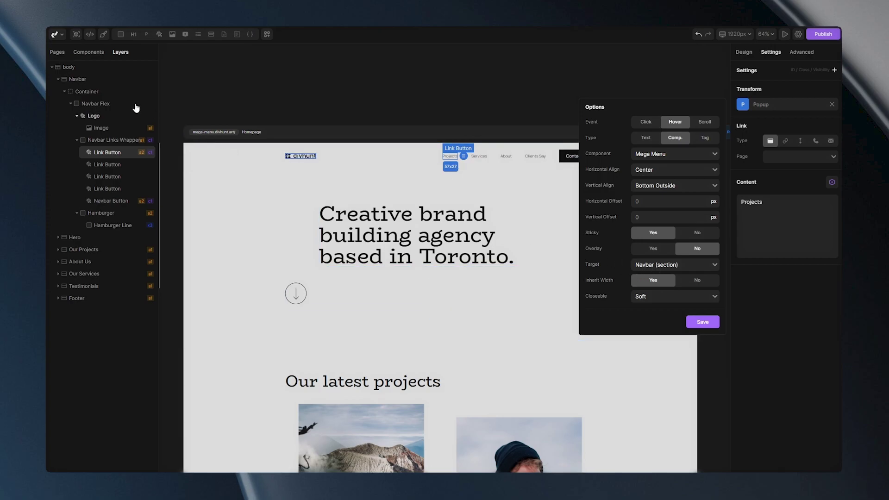
click(88, 81)
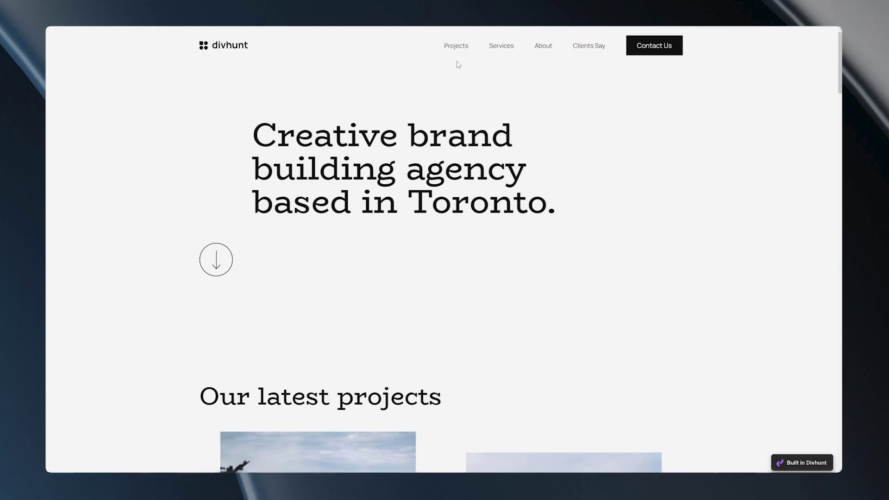
Step: Bring up the Projects mega menu with its four project cards in the live Homepage preview
mouse_move(460, 50)
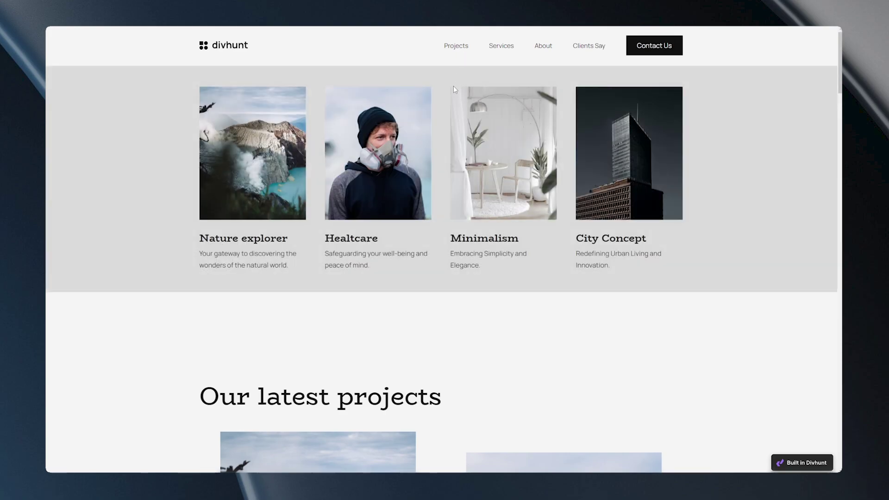